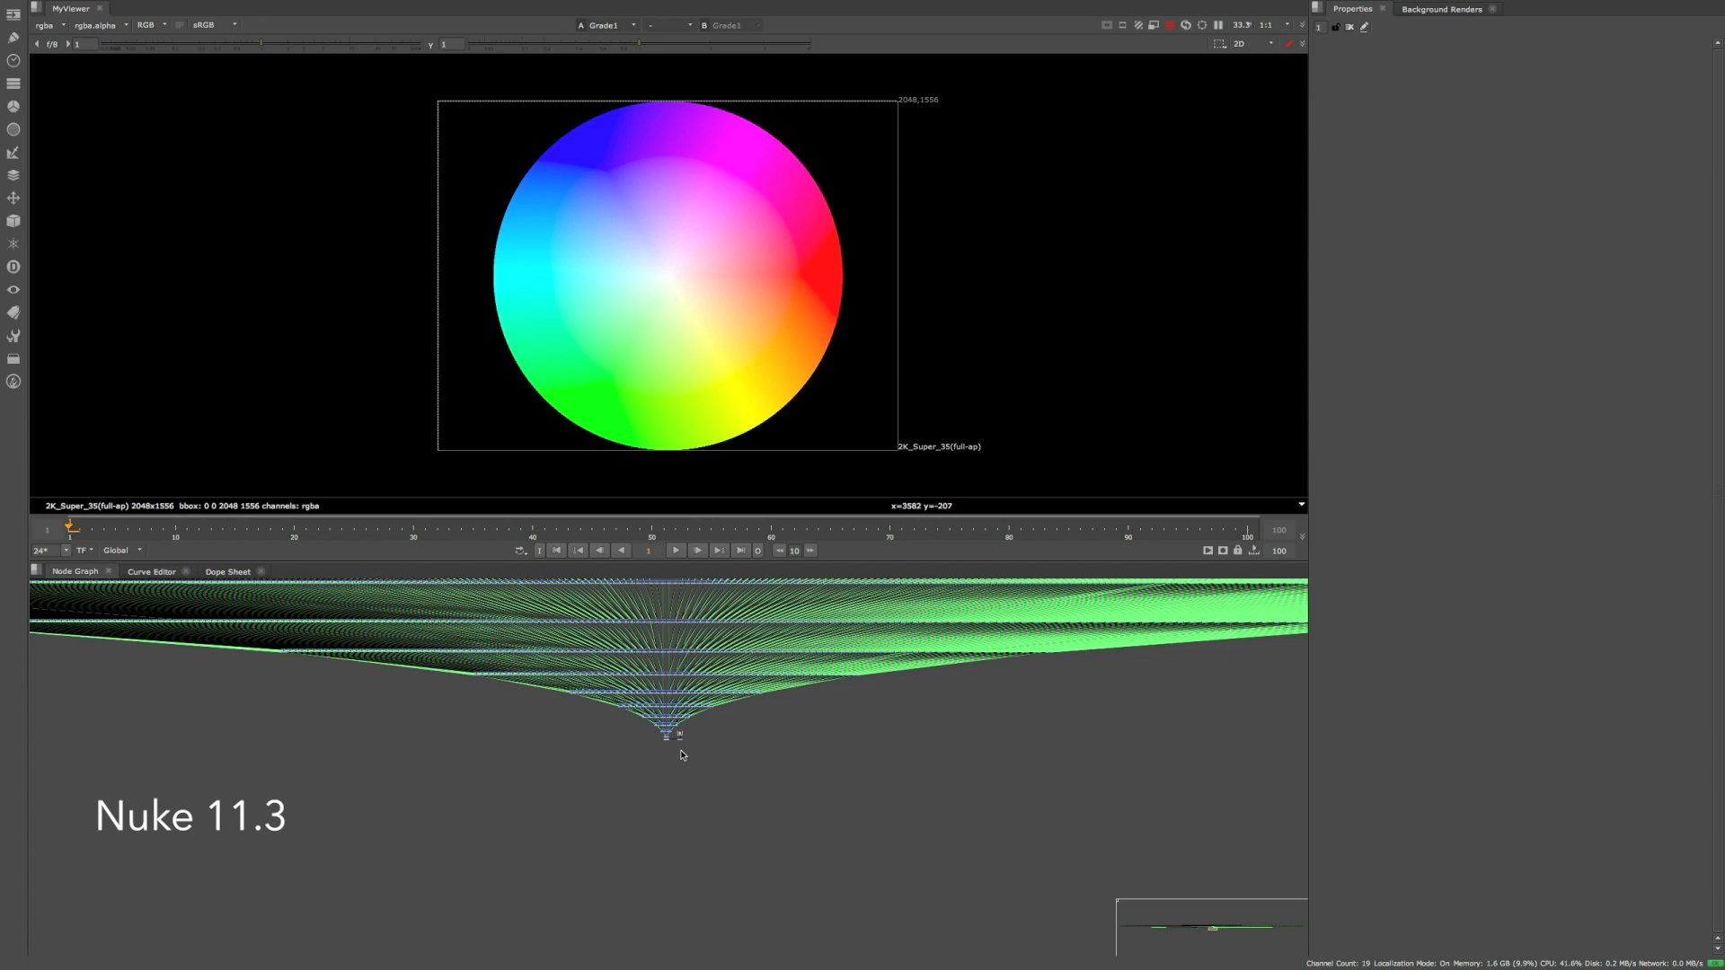
{"action": "scroll", "coordinate": [678, 746], "scroll_direction": "up", "scroll_amount": 5}
{"action": "scroll", "coordinate": [702, 734], "scroll_direction": "up", "scroll_amount": 5}
{"action": "scroll", "coordinate": [734, 722], "scroll_direction": "up", "scroll_amount": 3}
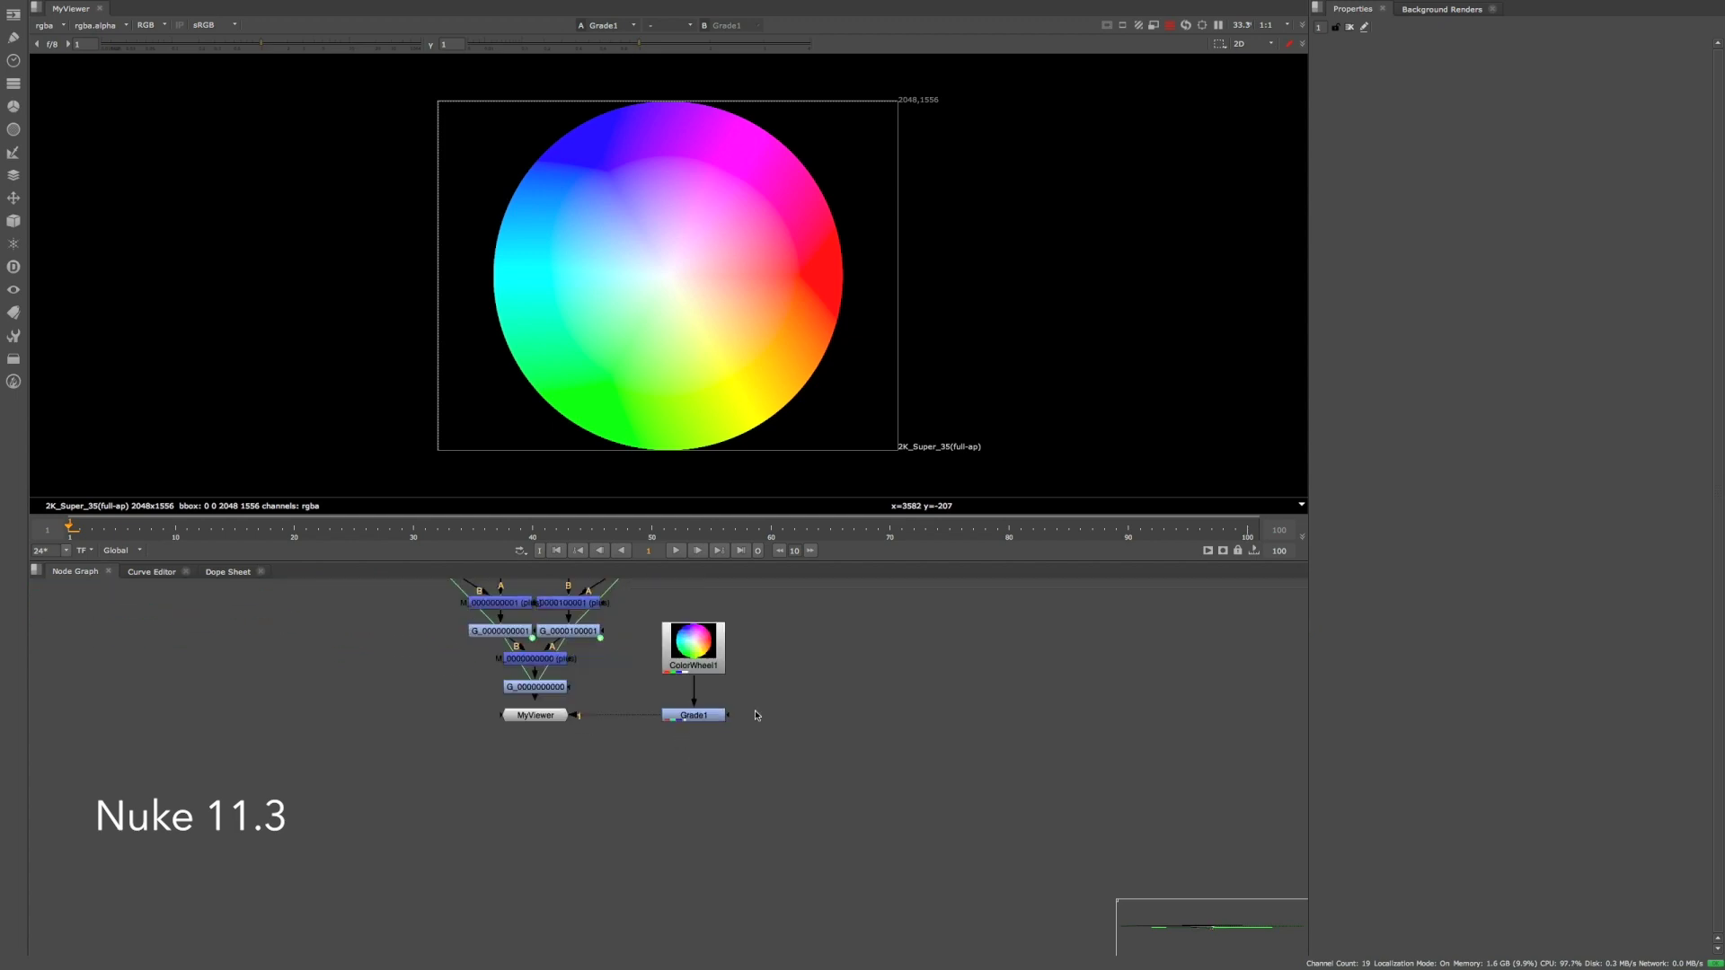
{"action": "scroll", "coordinate": [749, 741], "scroll_direction": "up", "scroll_amount": 2}
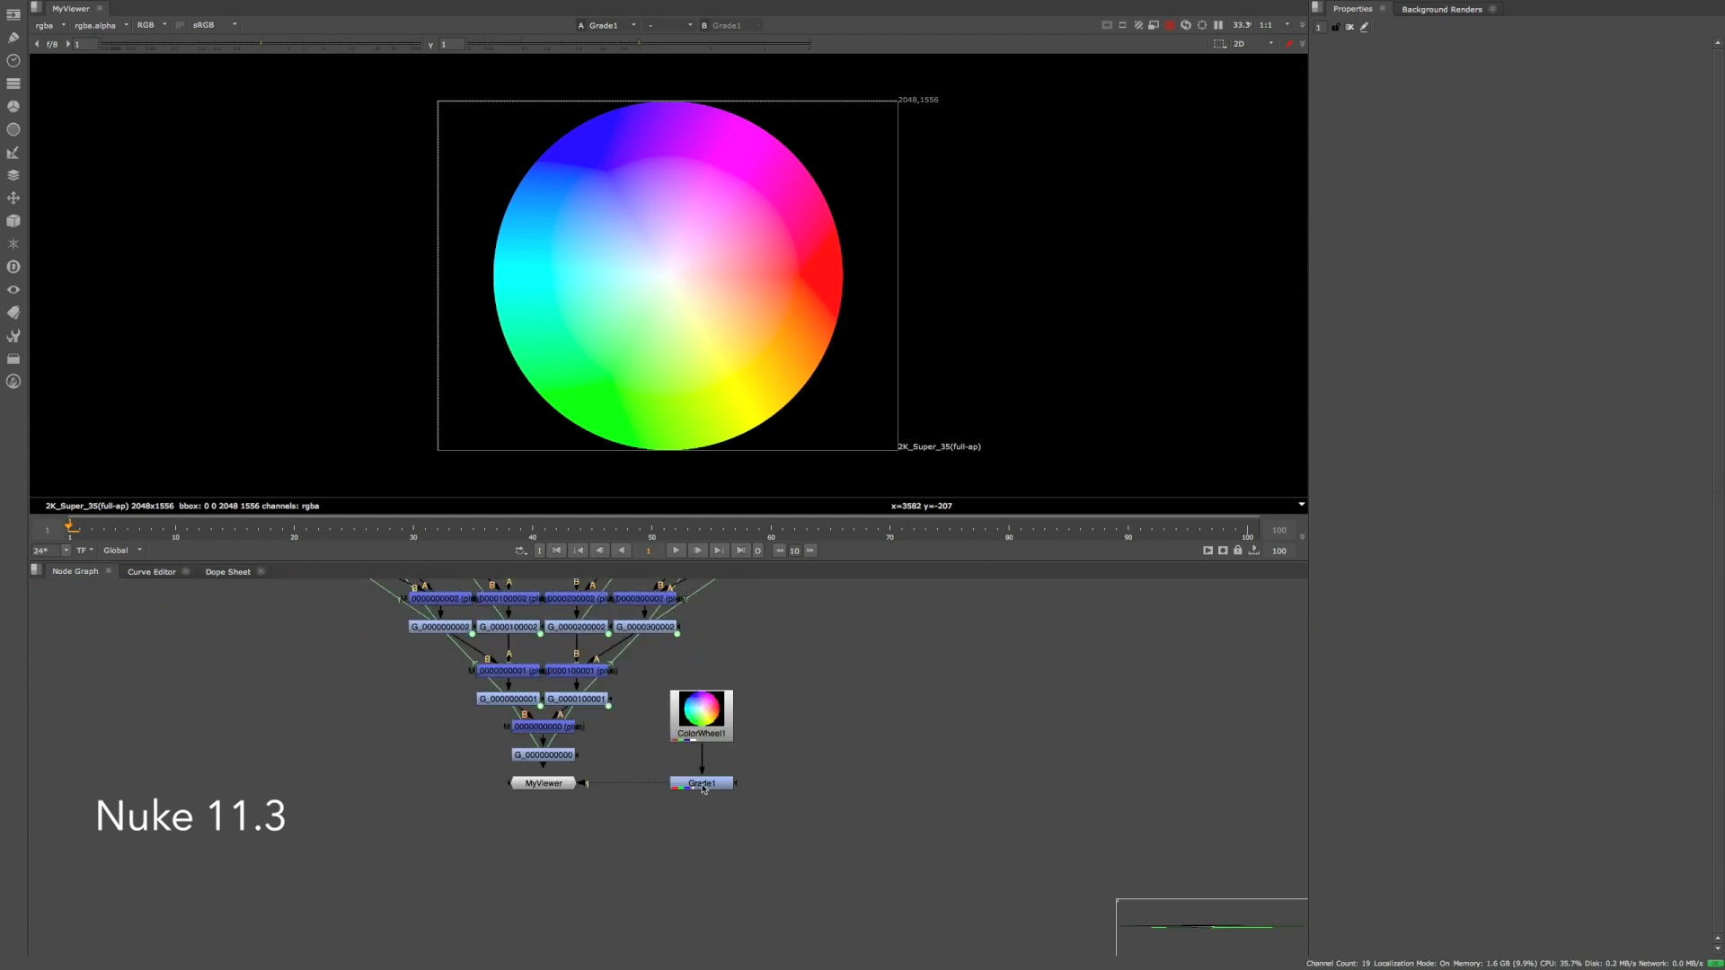
- Move the Grade1 node to the right of ColorWheel1 in the Node Graph
{"action": "mouse_move", "coordinate": [735, 779]}
{"action": "left_mouse_down"}
{"action": "mouse_move", "coordinate": [800, 720]}
{"action": "mouse_move", "coordinate": [801, 769]}
{"action": "mouse_move", "coordinate": [705, 775]}
{"action": "left_mouse_up"}
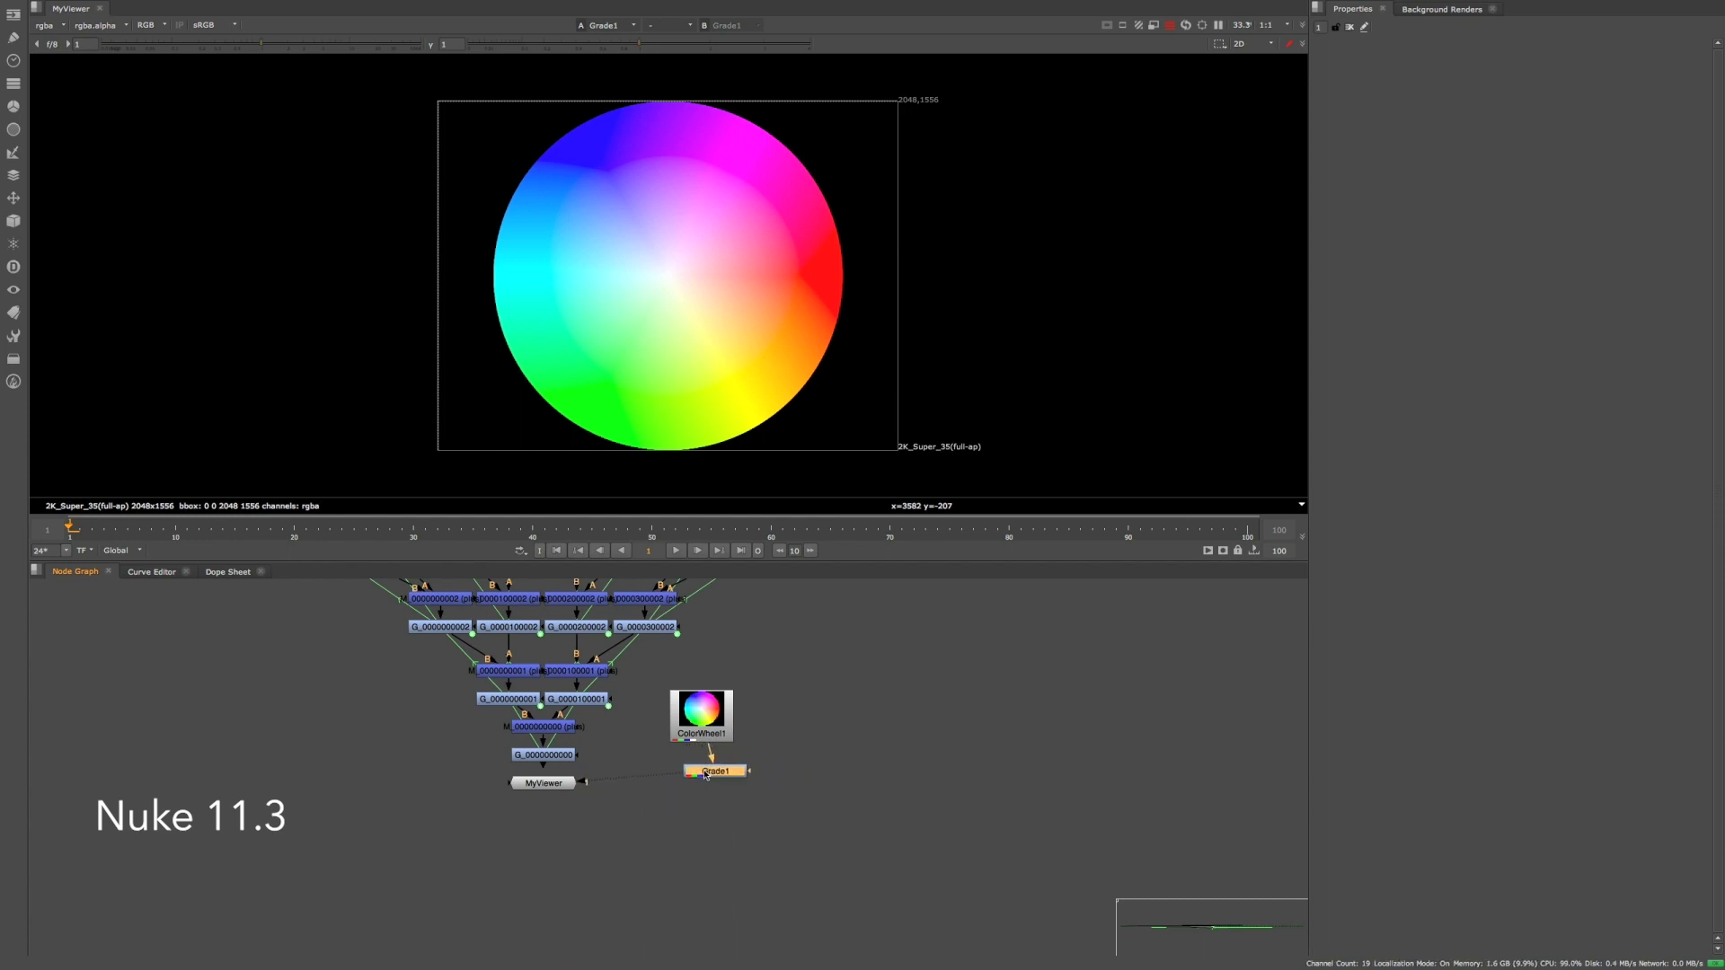
- Raise Grade1's multiply from about 1 to 1.46 in its properties
{"action": "double_click", "coordinate": [700, 773]}
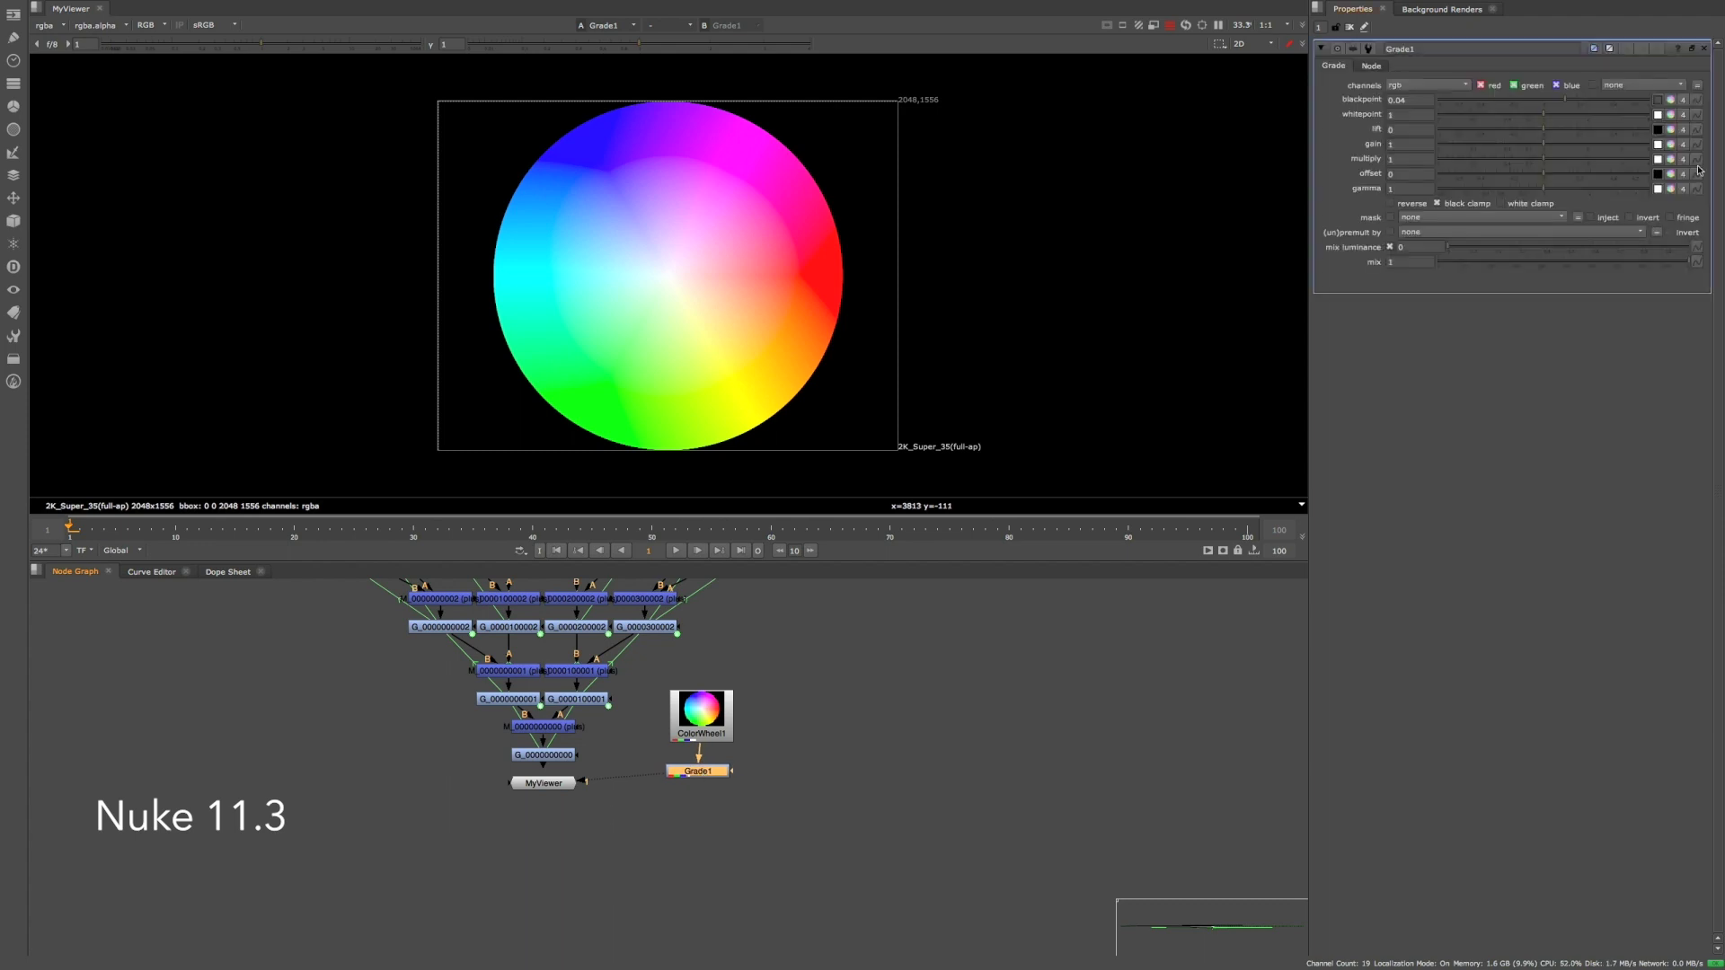
{"action": "left_click_drag", "start_coordinate": [1581, 167], "coordinate": [1597, 166]}
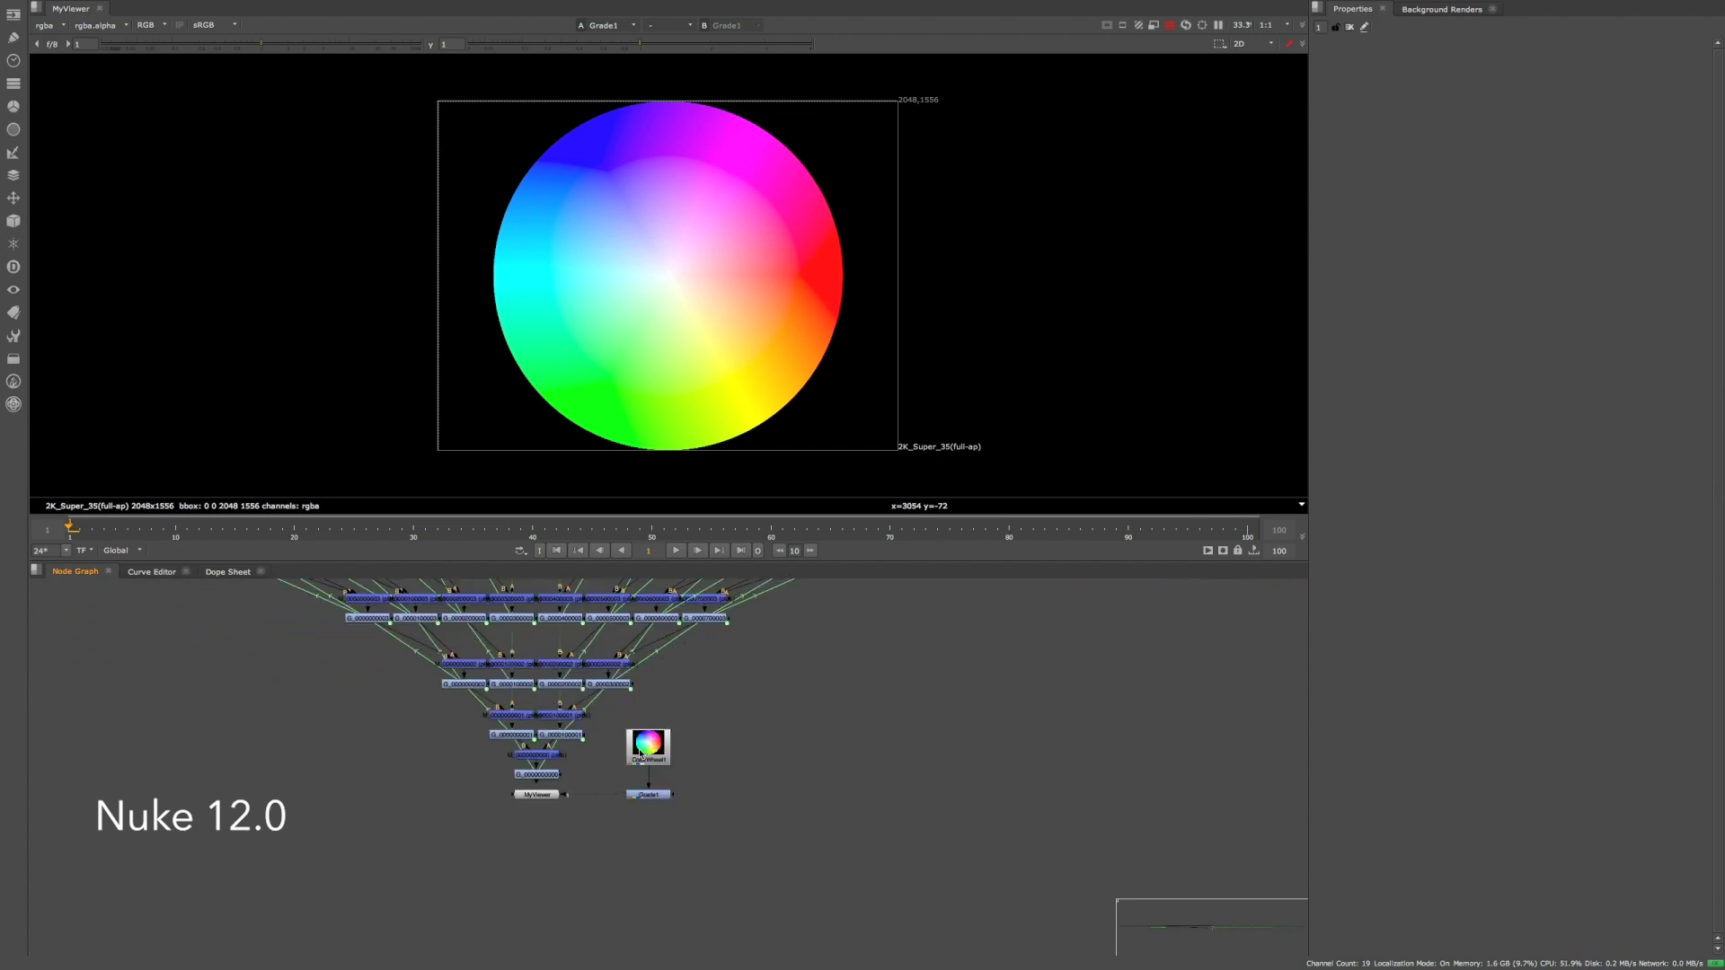
- Move Grade1 under ColorWheel1 and raise its multiply to about 2.65
{"action": "mouse_move", "coordinate": [691, 793]}
{"action": "left_mouse_down"}
{"action": "mouse_move", "coordinate": [681, 809]}
{"action": "mouse_move", "coordinate": [647, 791]}
{"action": "left_mouse_up"}
{"action": "double_click", "coordinate": [656, 793]}
{"action": "left_click_drag", "start_coordinate": [1570, 162], "coordinate": [1607, 162]}
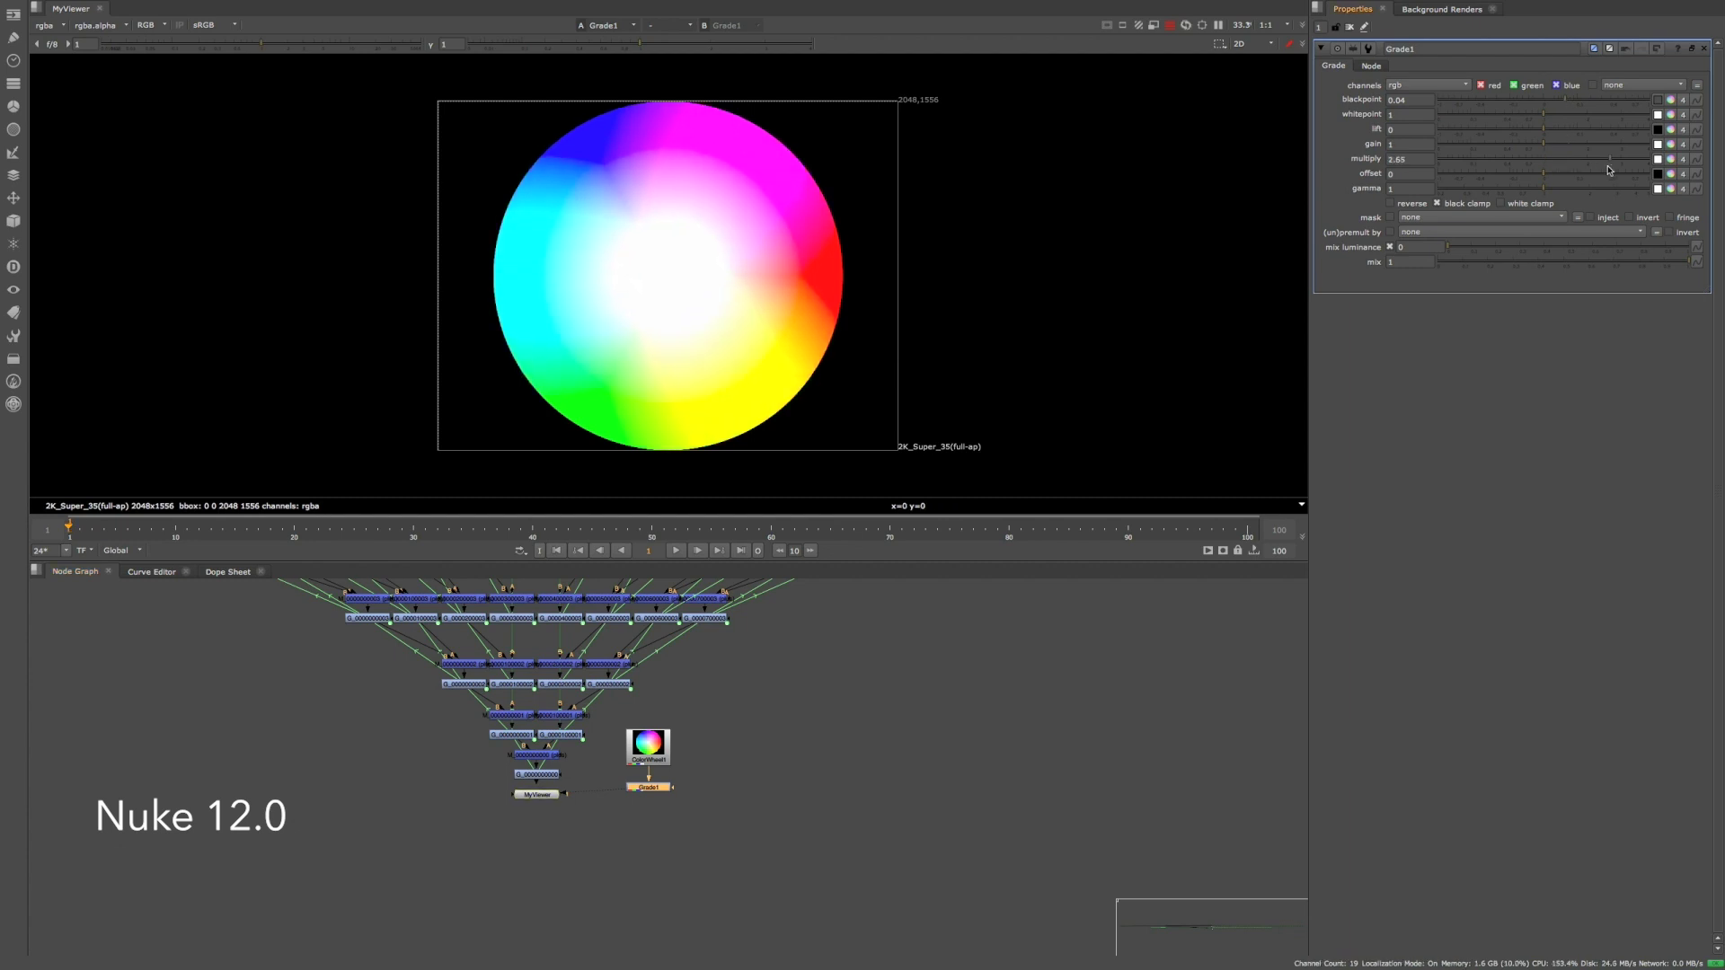